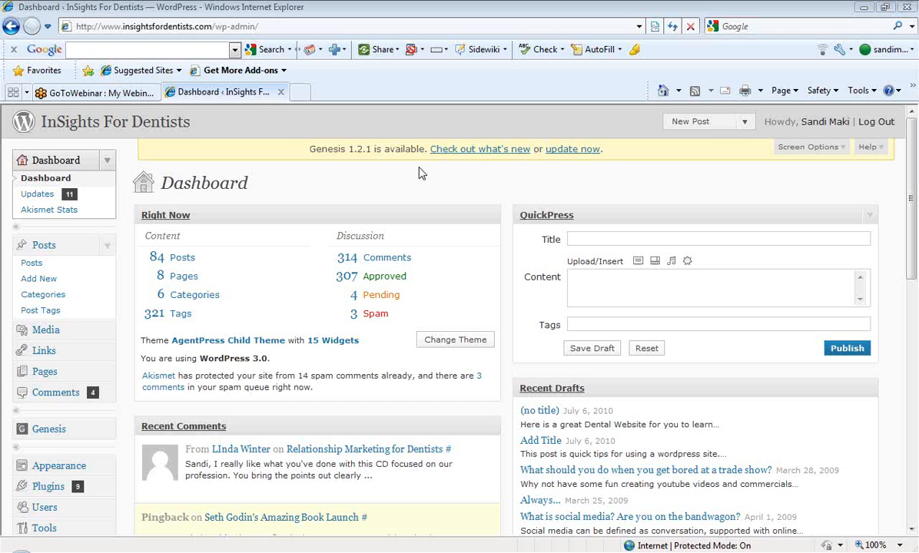
Step: Collapse the Dashboard and Posts sections in the admin navigation
click(108, 162)
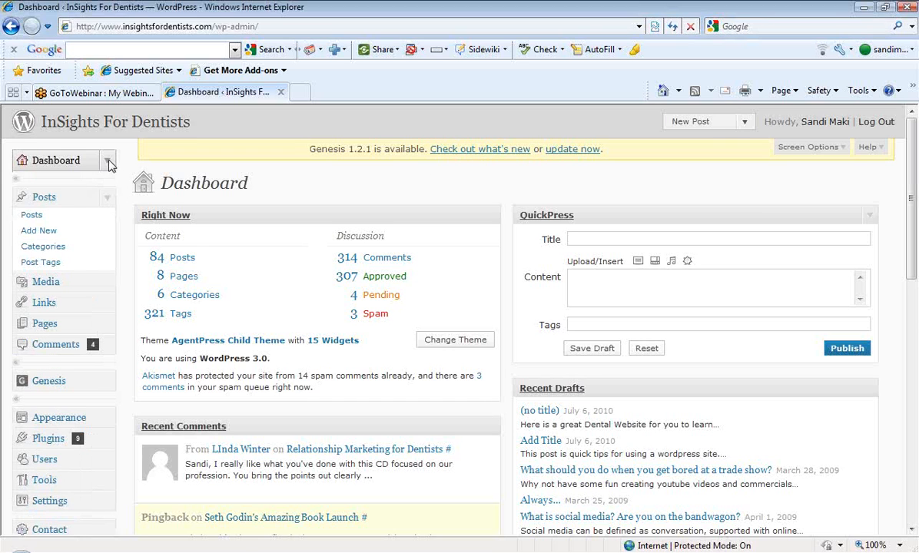
click(109, 199)
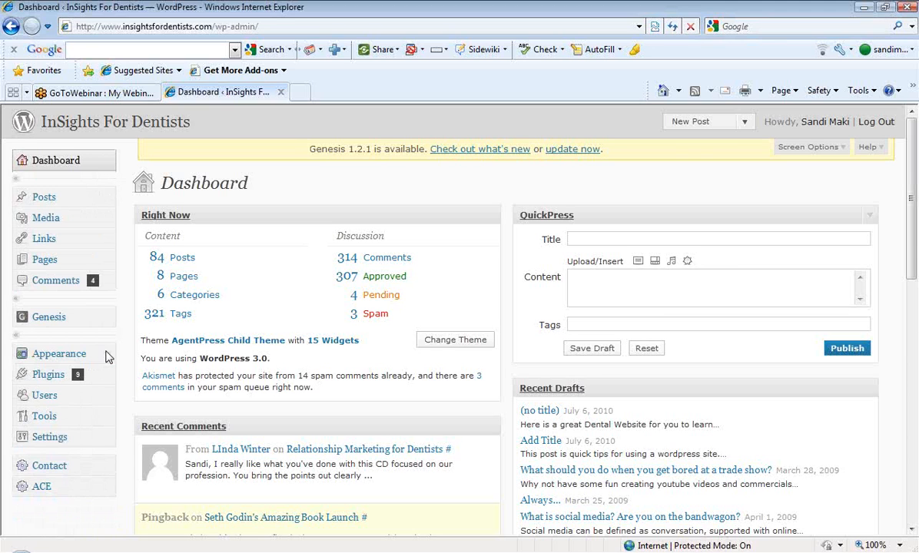
click(204, 28)
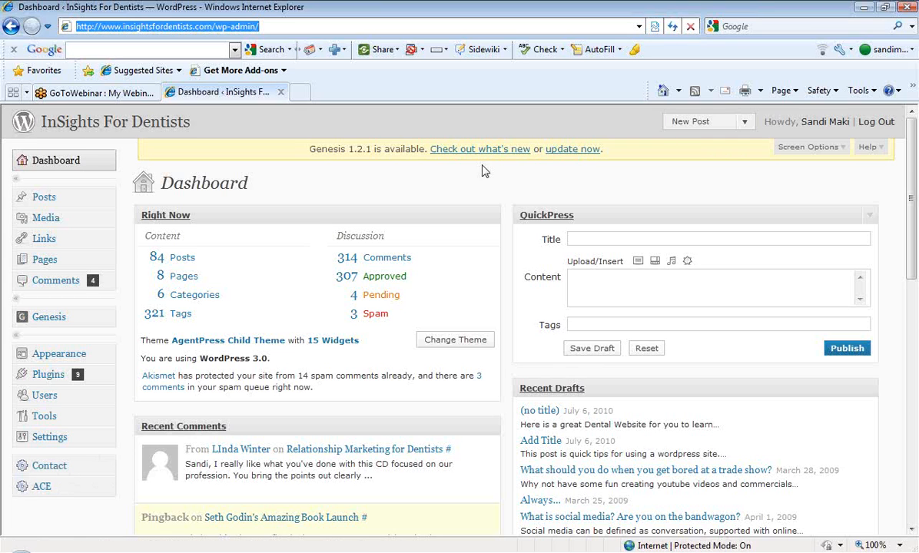
click(711, 37)
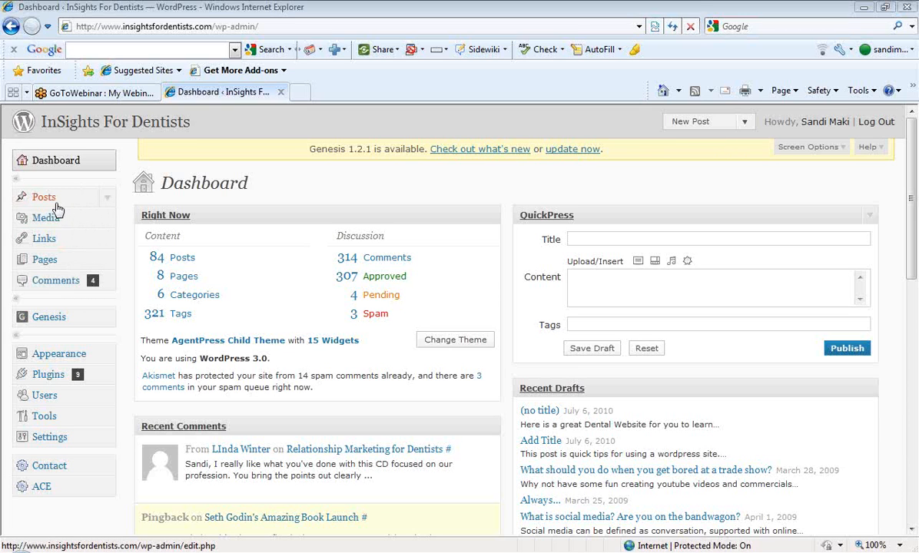
Step: Open the list of all posts and start a new post from there
click(106, 198)
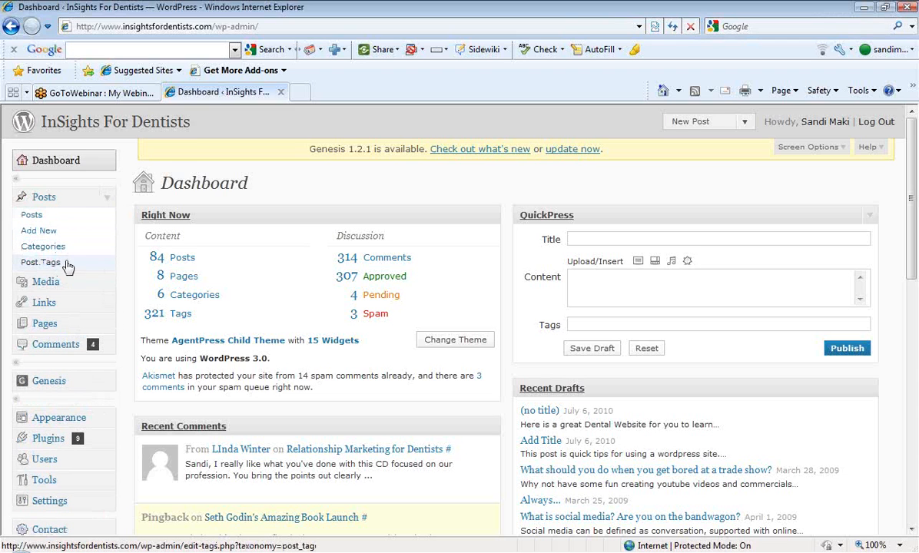
click(44, 218)
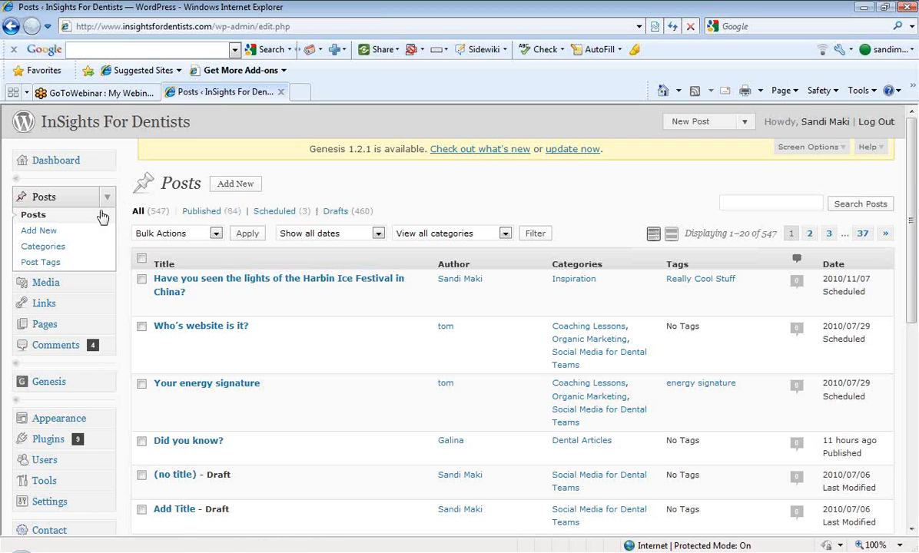
click(235, 188)
click(235, 184)
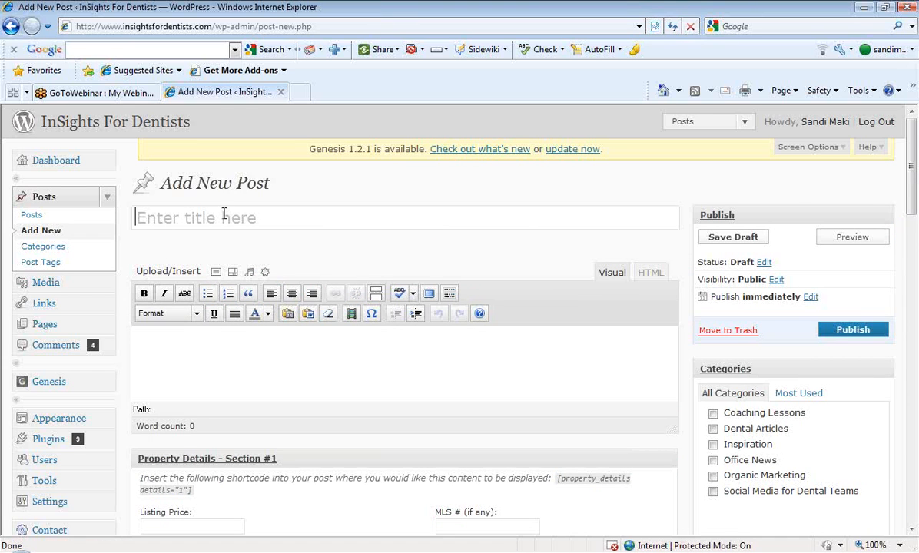
Step: Enter "Title" as the new post's title and open its permalink slug for editing
click(224, 217)
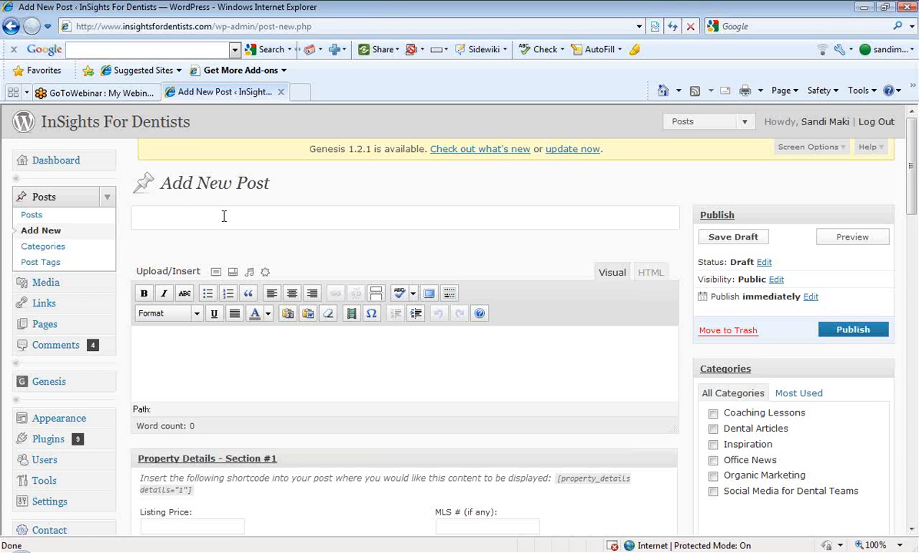
text(Title)
click(234, 246)
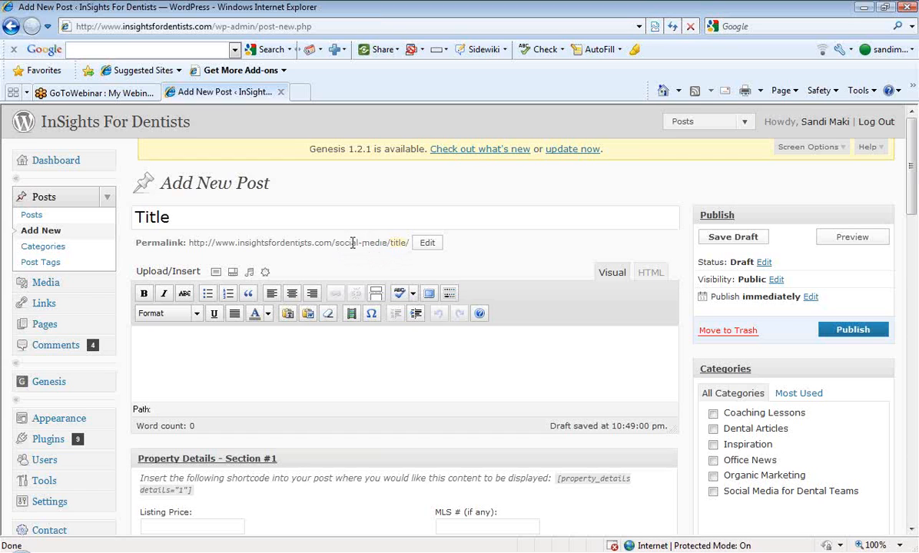
click(391, 242)
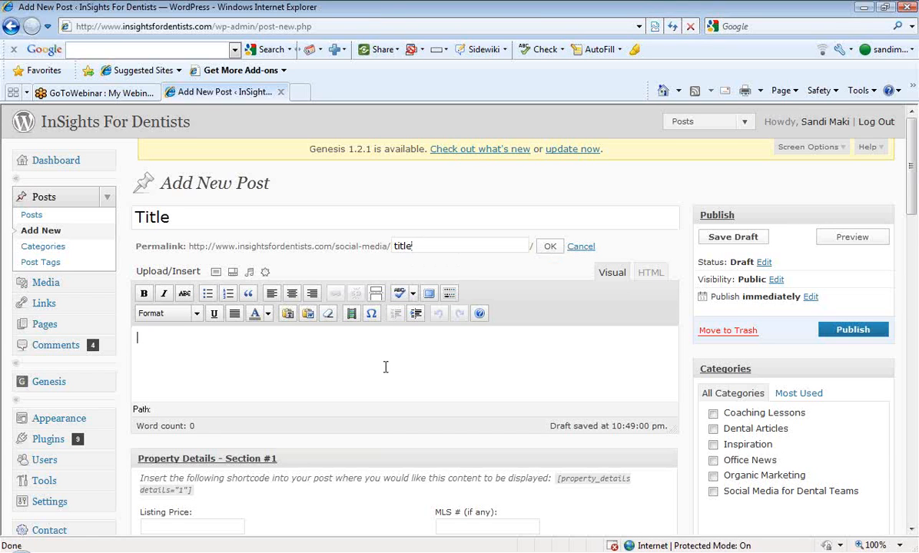
Step: Write "The text goes here." as the body of the post
text(The )
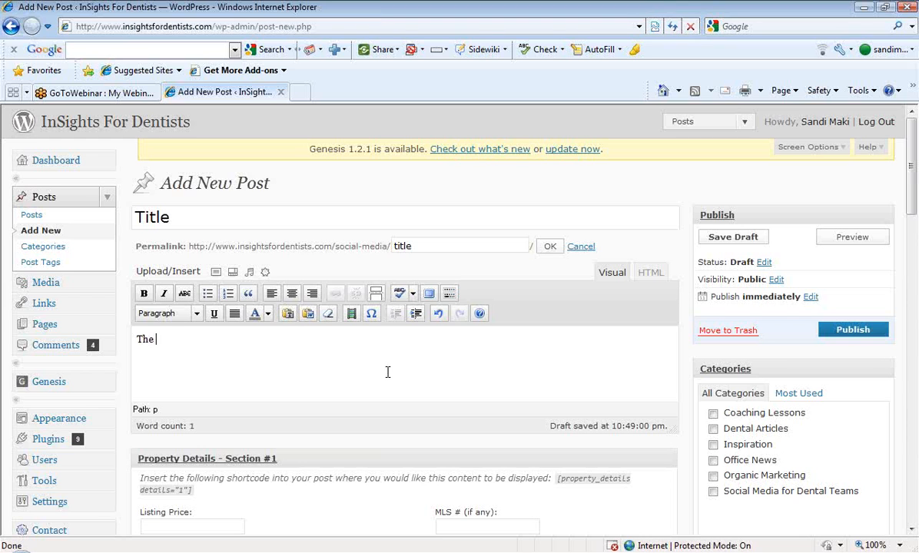
text(text goes here.)
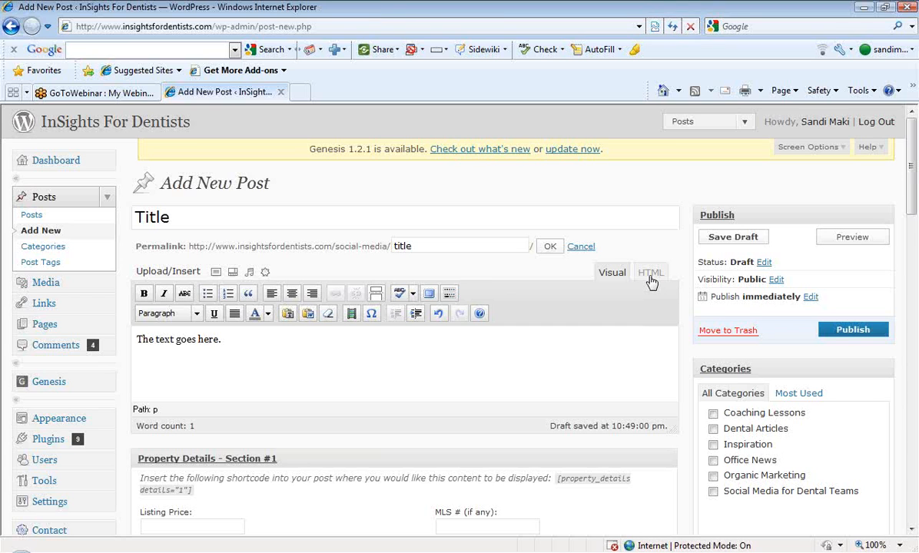
click(380, 359)
Step: Open the details of the "social media cd" image from the media library for adding to the post
click(216, 275)
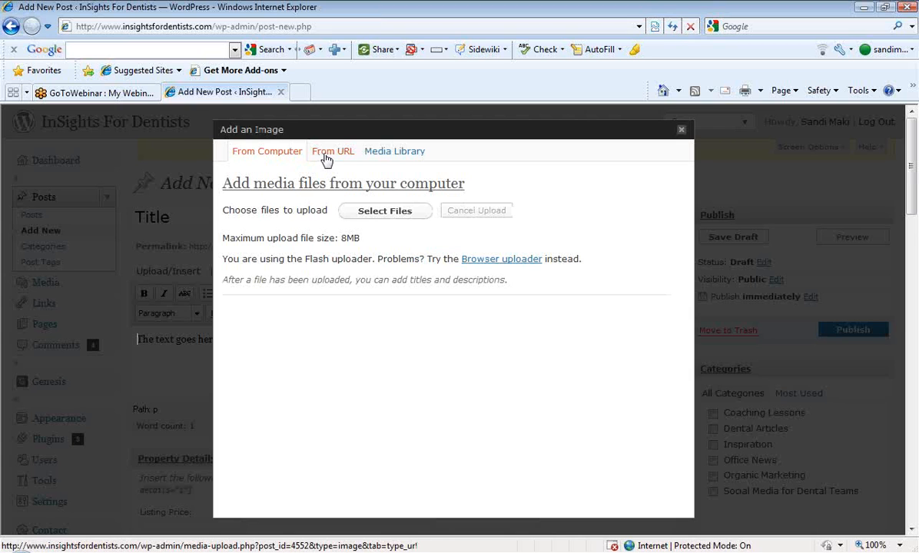
click(396, 154)
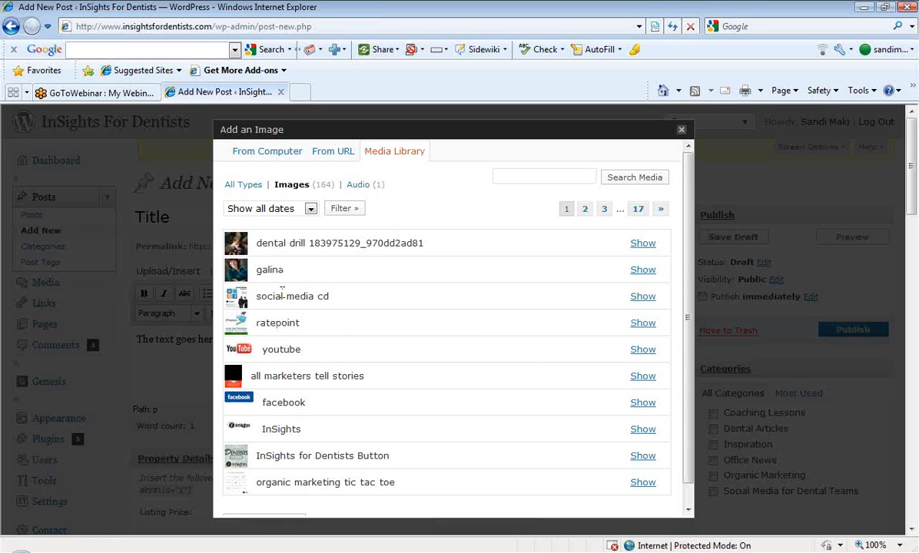
click(640, 297)
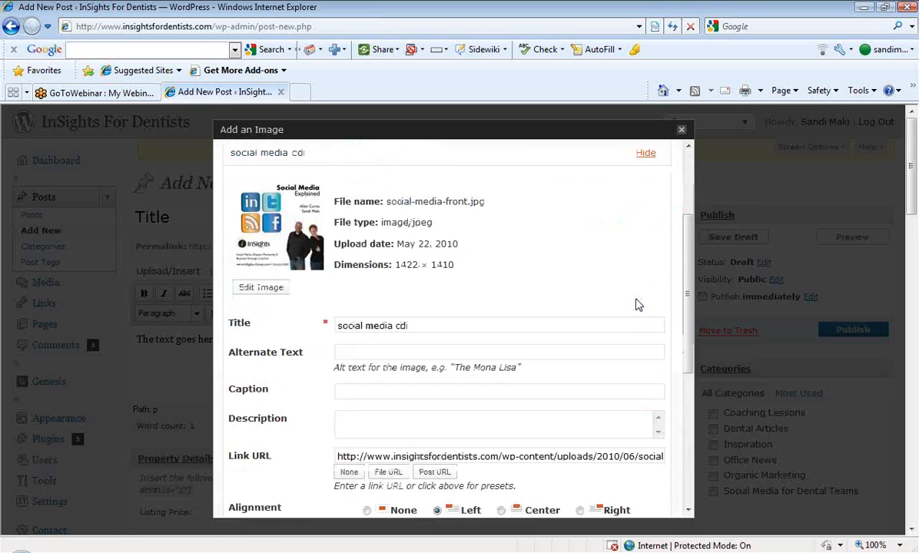
drag(691, 254, 693, 262)
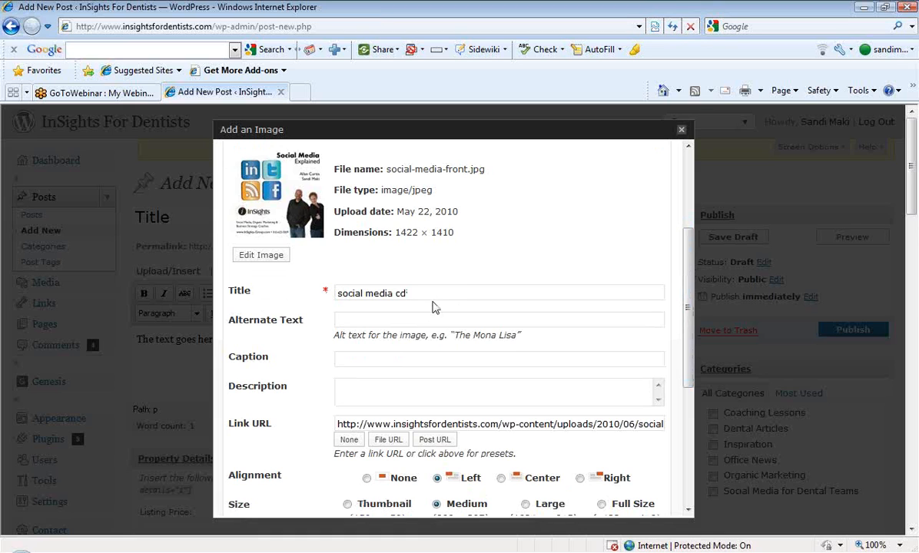
Step: Set the image's alternate text to "social media cd" and insert it into the post at Thumbnail size
click(424, 315)
text(social media cd)
drag(689, 323, 689, 355)
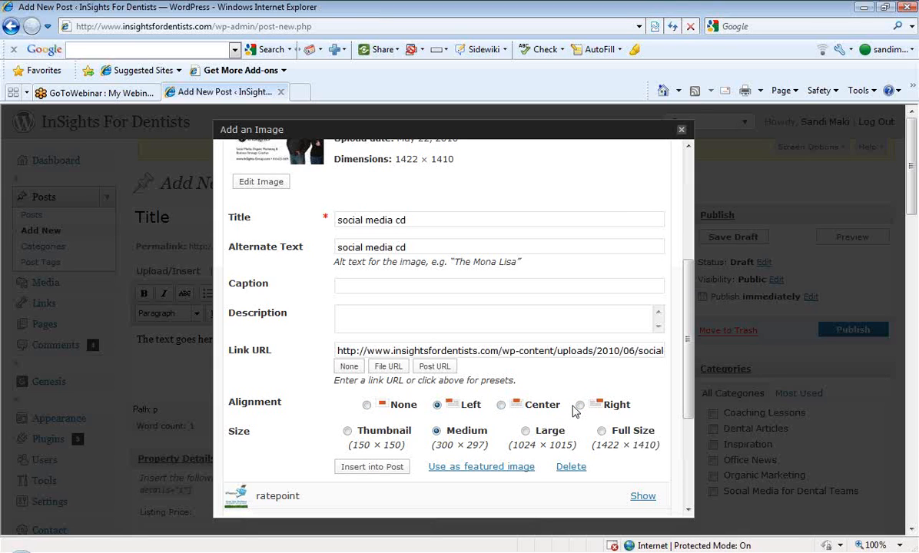
click(347, 431)
drag(688, 329, 696, 379)
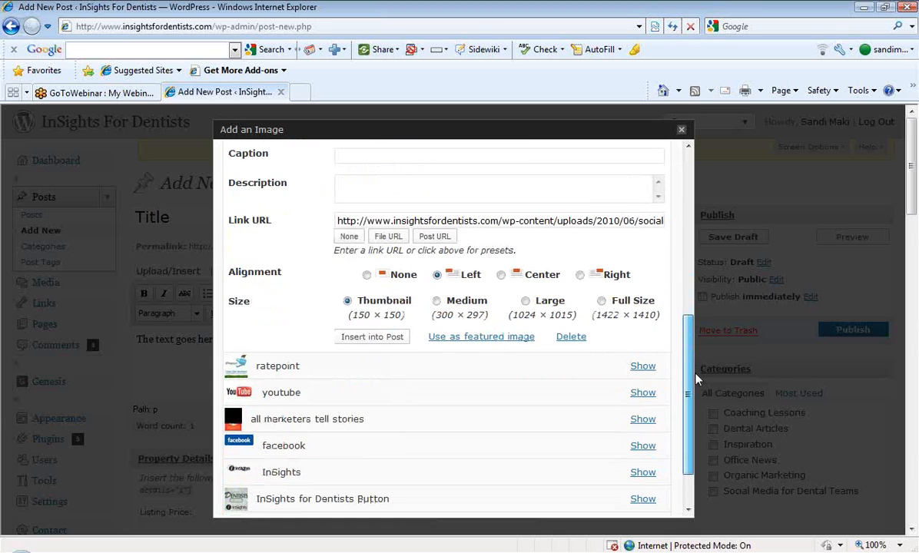
click(388, 341)
click(388, 342)
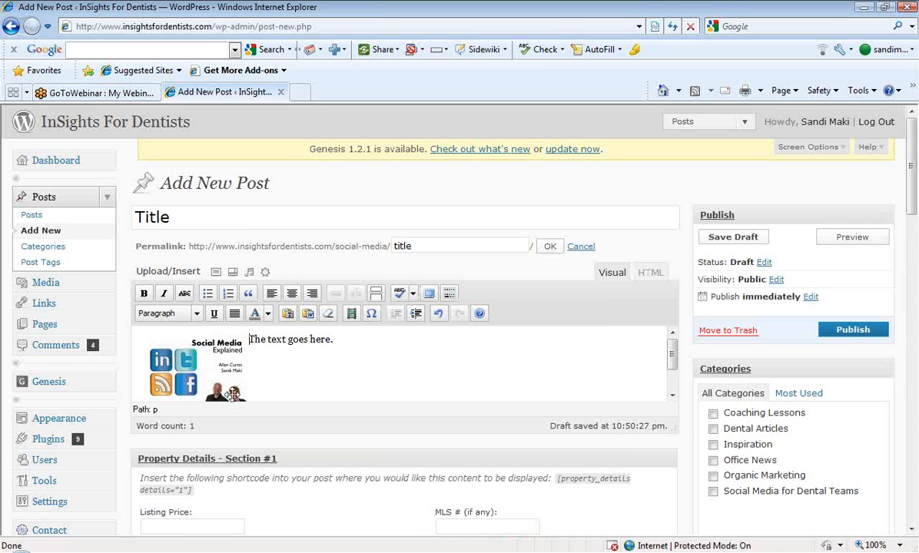
click(216, 351)
click(293, 338)
Step: Assign the post to the Dental Articles category and add the tags "social media" and "cd"
drag(914, 214, 915, 232)
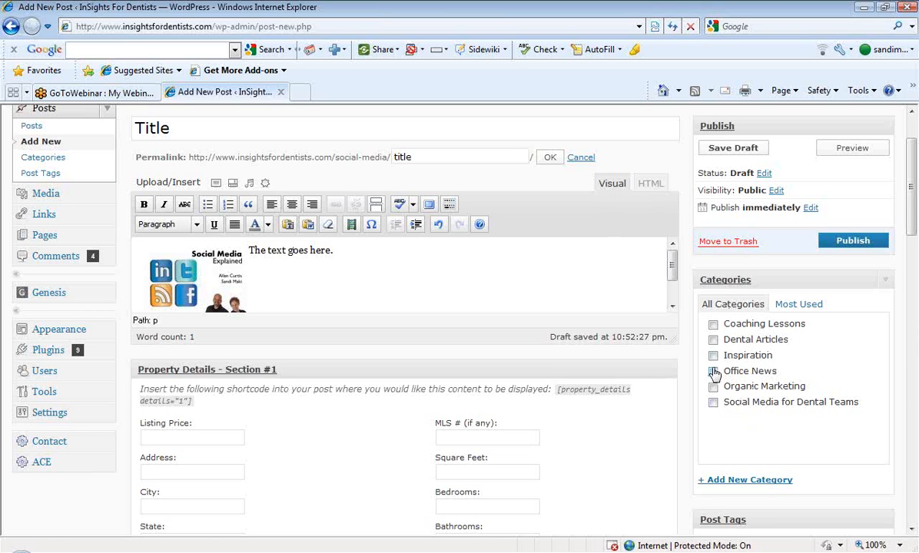
click(713, 339)
scroll(914, 222, down, 4)
click(785, 399)
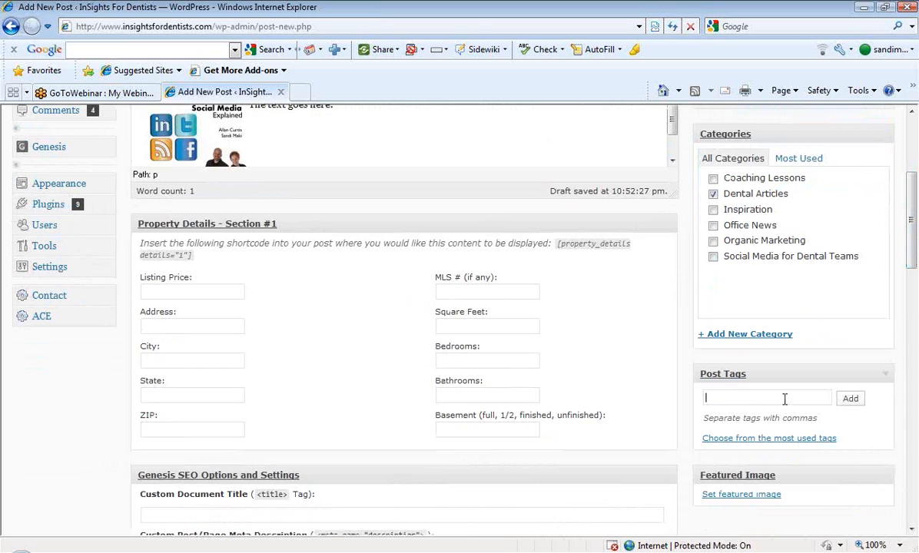
text(social media, cd)
click(849, 400)
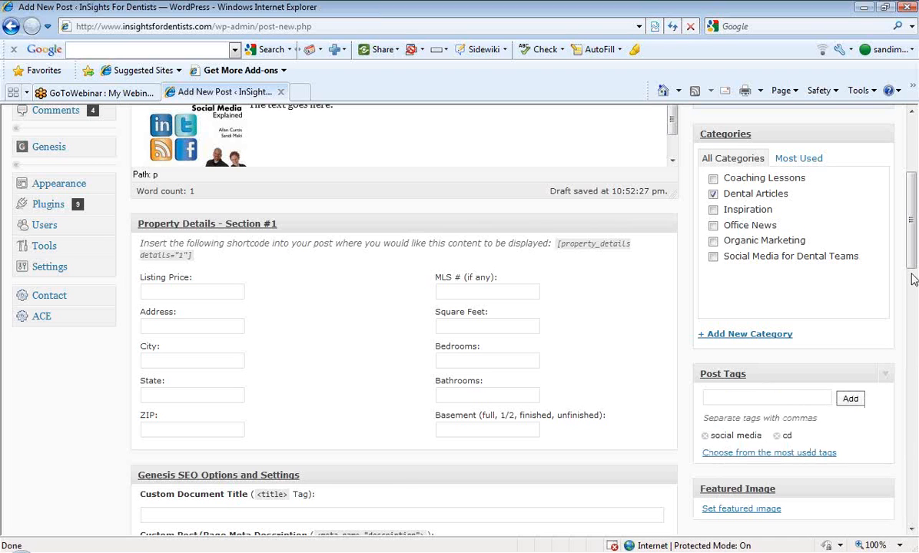
Step: Schedule the post for publication on Jul 09, 2010 at 10:00
scroll(914, 246, up, 3)
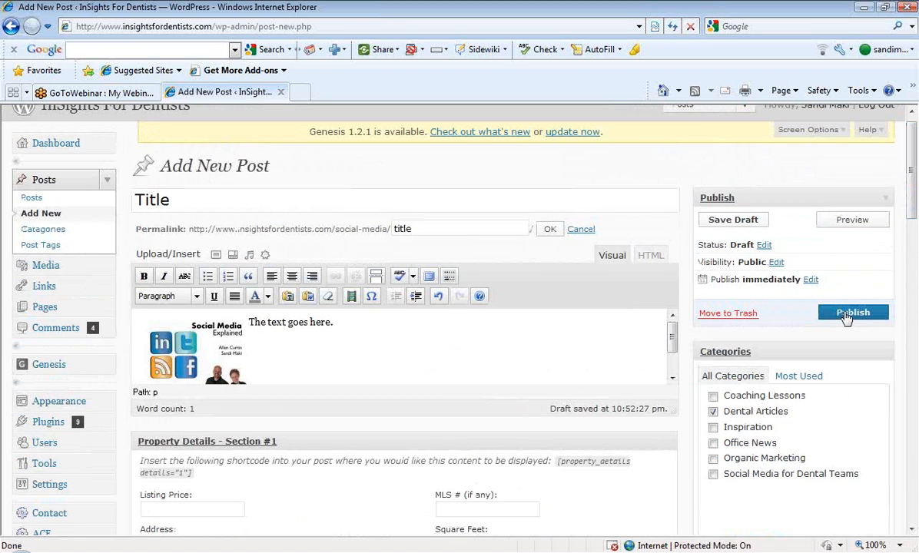
click(810, 281)
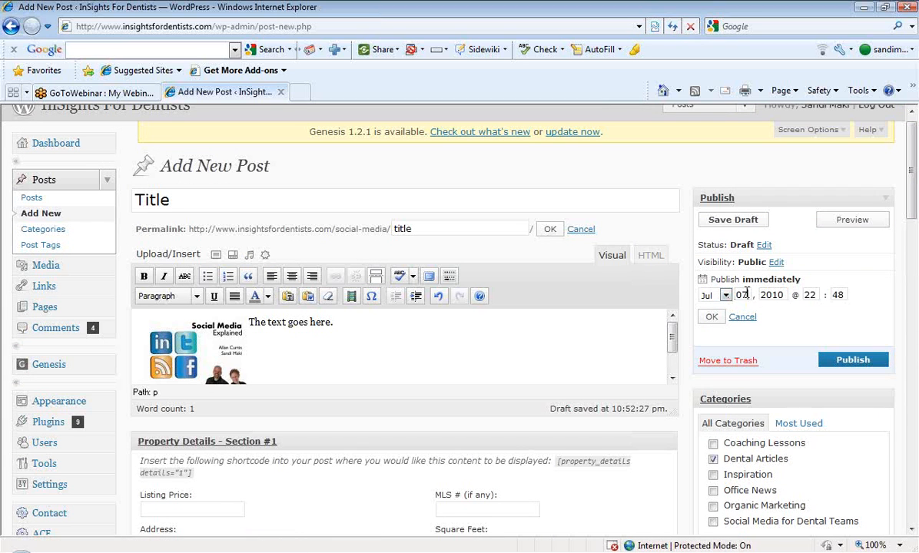
click(747, 295)
key(BackSpace)
text(9)
double_click(811, 295)
text(10)
key(Tab)
text(00)
click(711, 316)
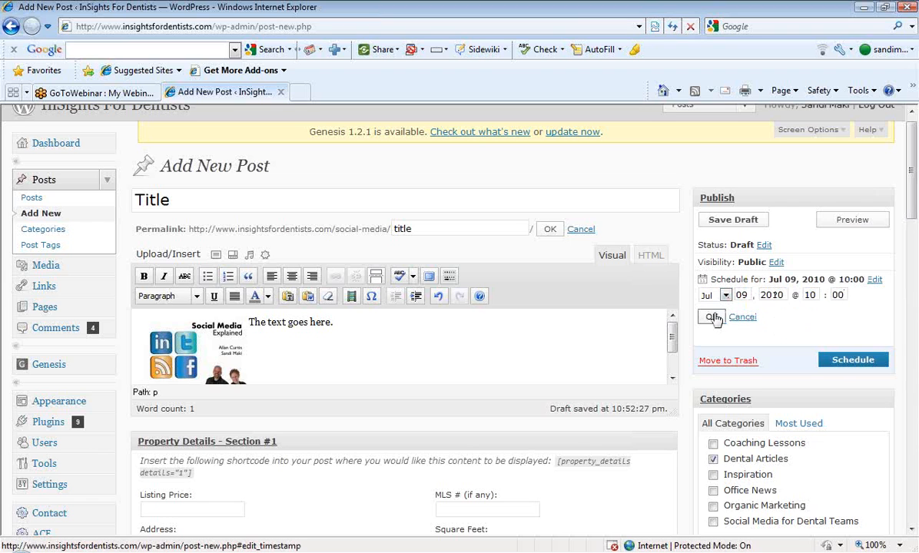
click(862, 314)
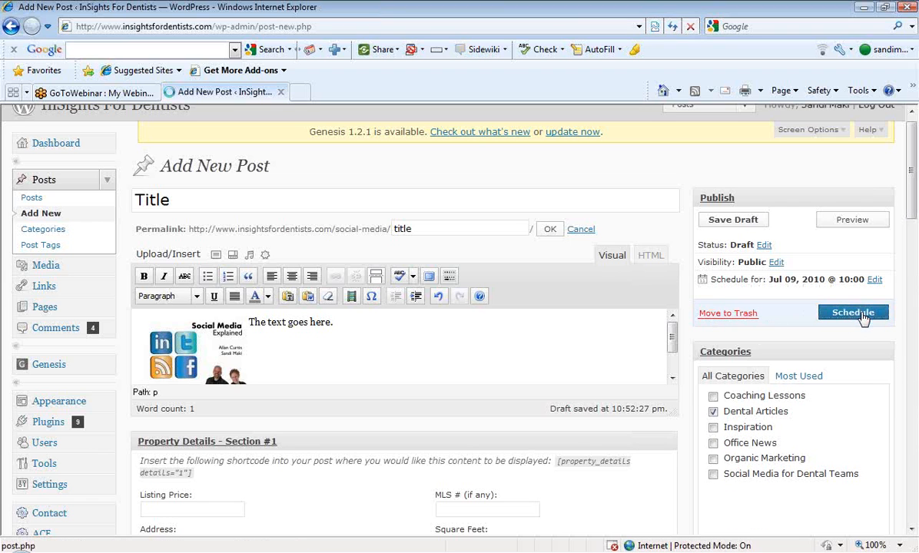